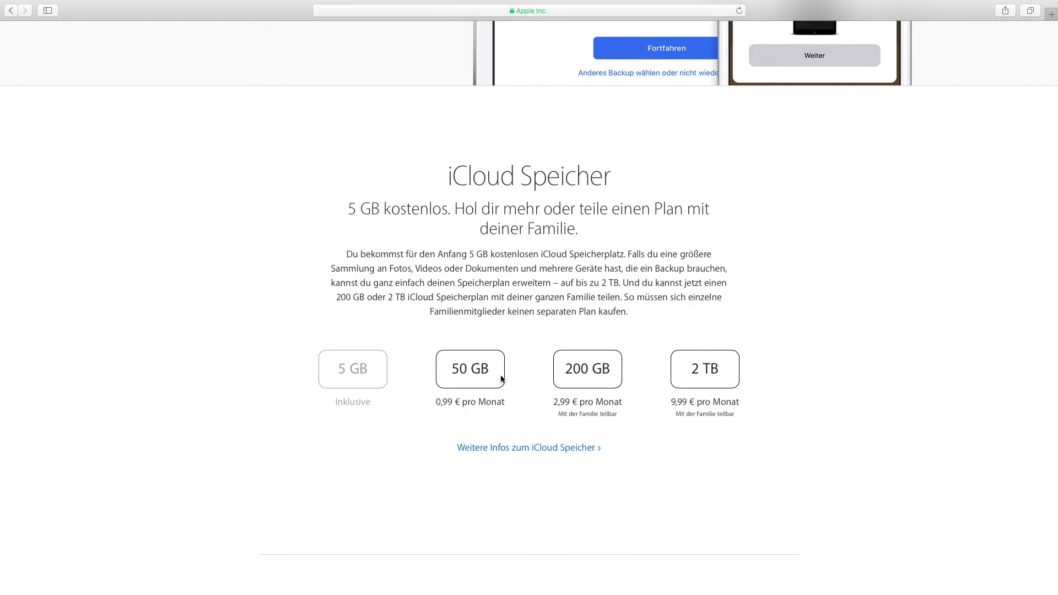
Leave the iCloud web page and switch to the iCloud settings in System Preferences
scroll(524, 362, up, 15)
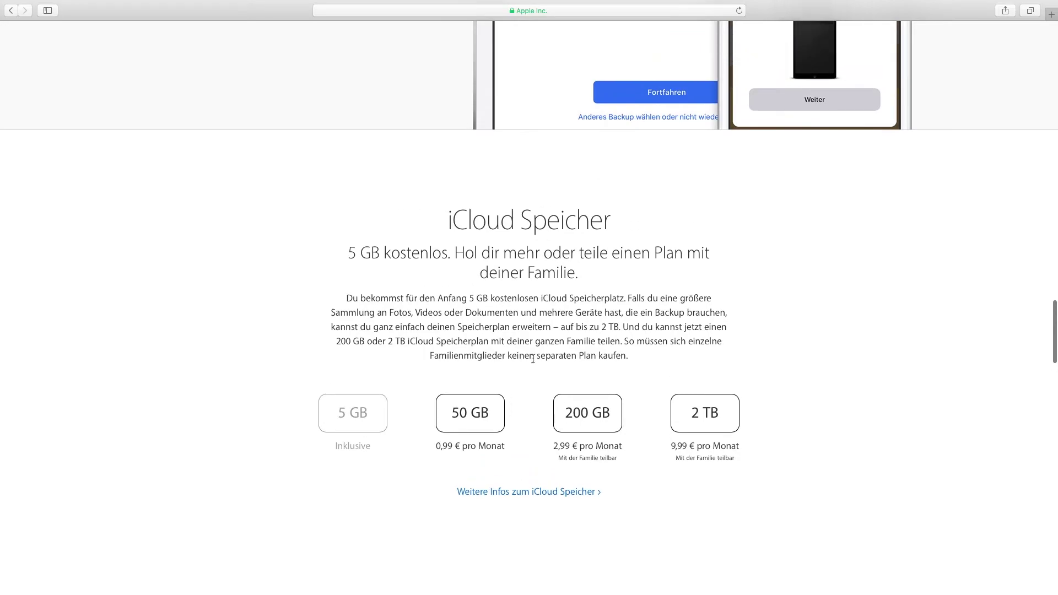
scroll(532, 363, up, 10)
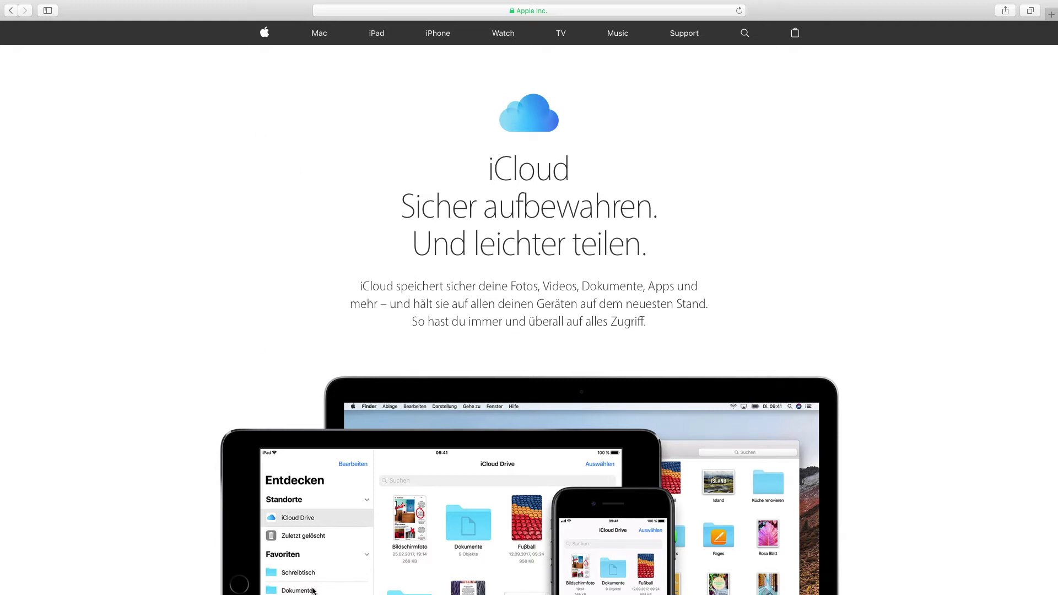
mouse_move(136, 580)
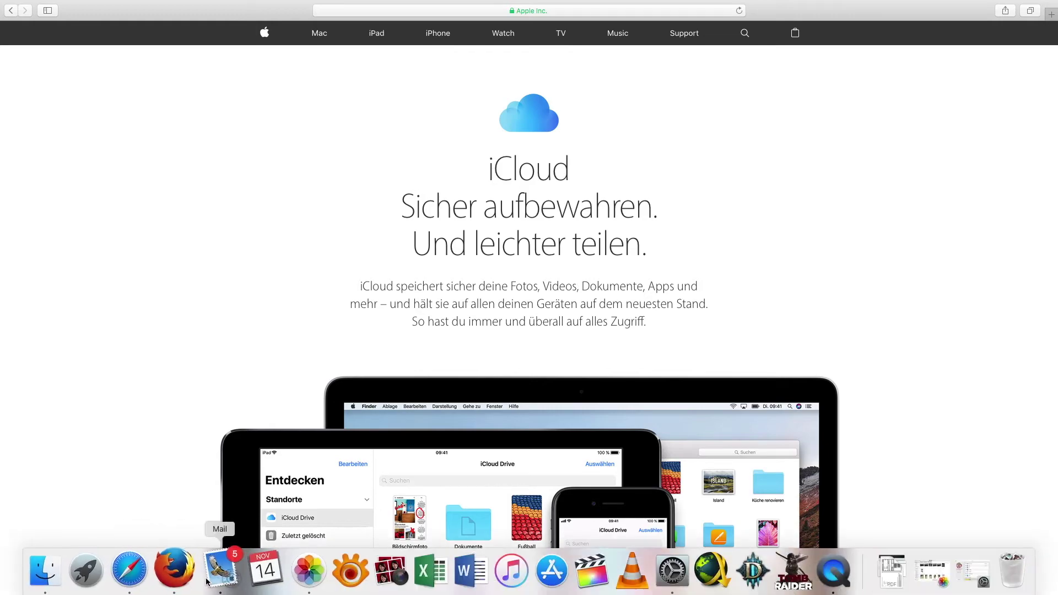
click(654, 576)
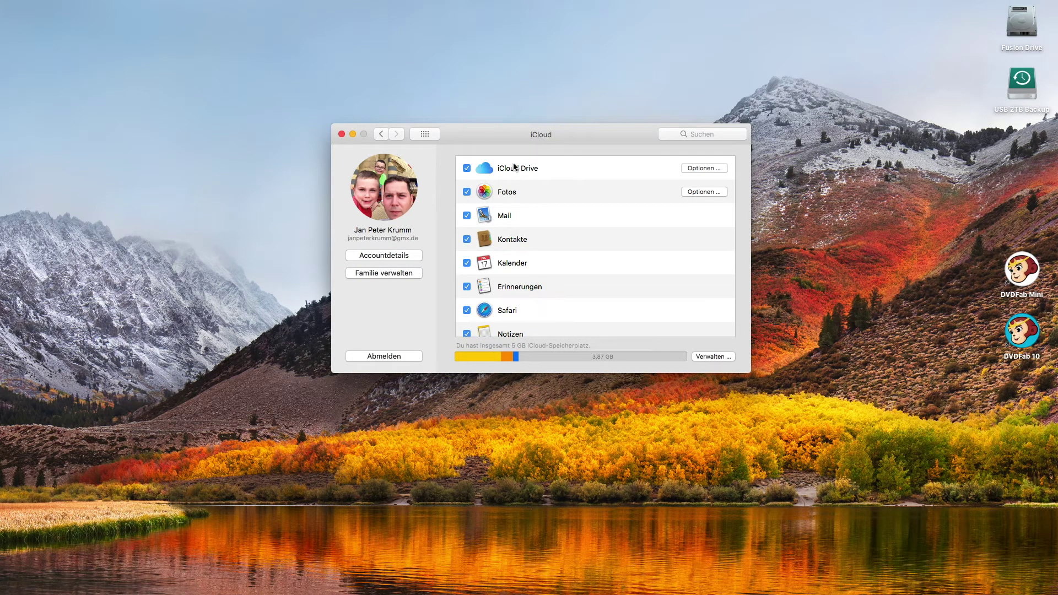
Review the iCloud options for Fotos, close them without changes and minimize the iCloud settings window
click(693, 192)
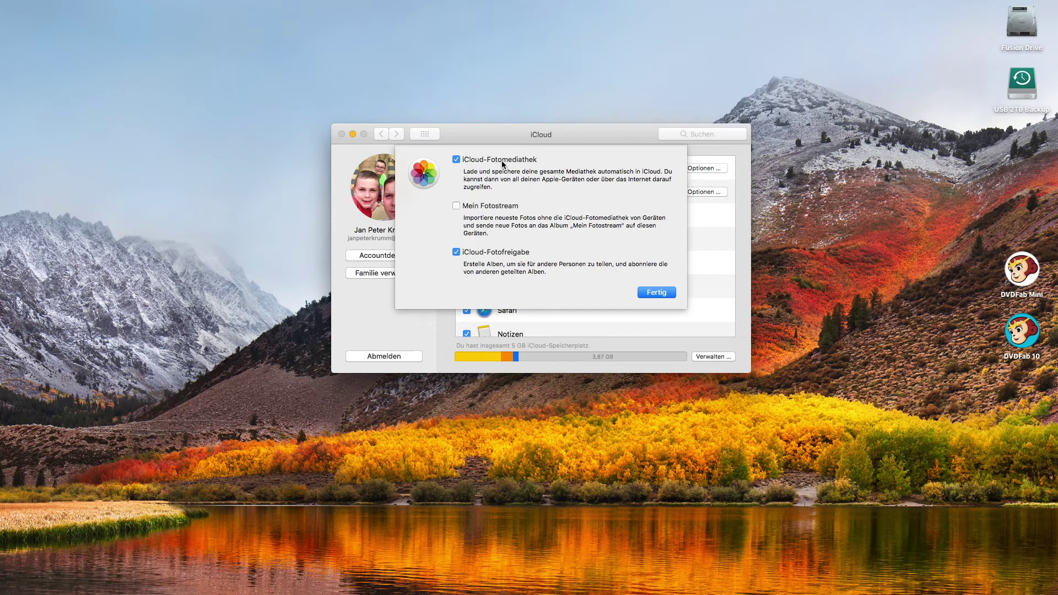
click(659, 288)
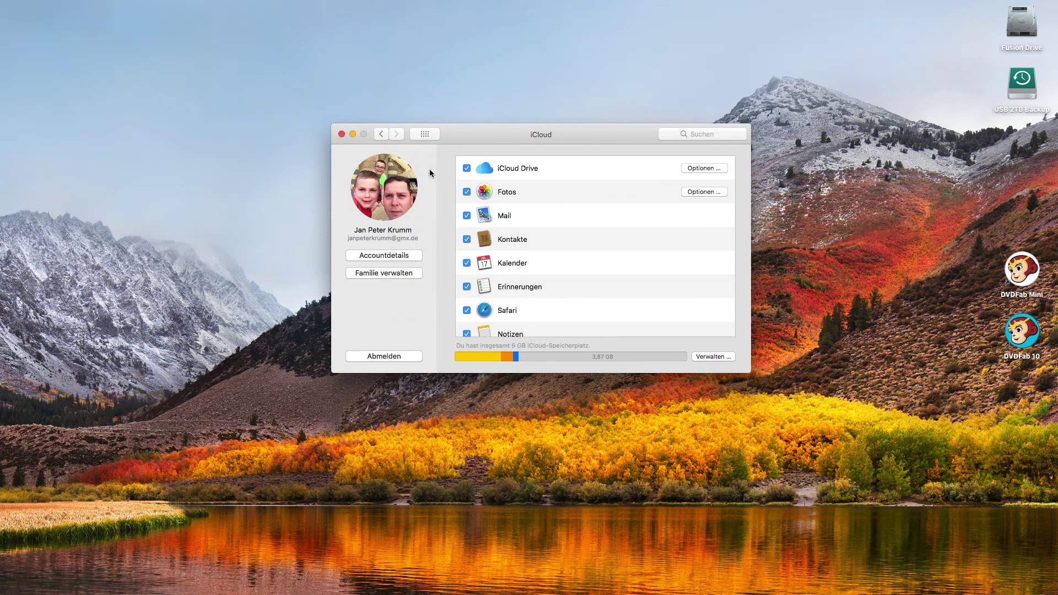
click(353, 135)
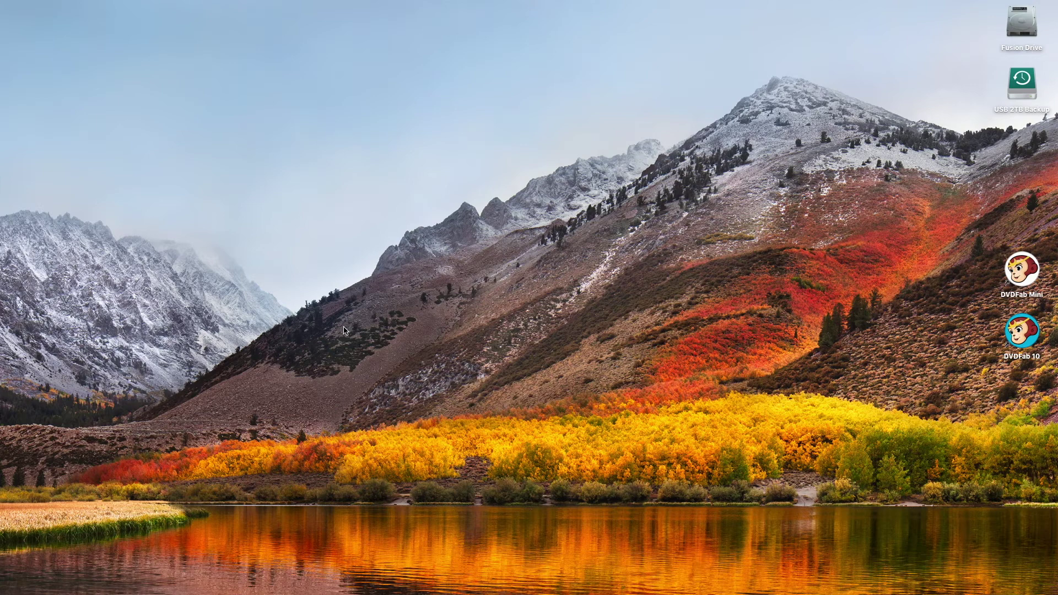
Switch to the Fotos app and move its window to the middle of the desktop
mouse_move(330, 591)
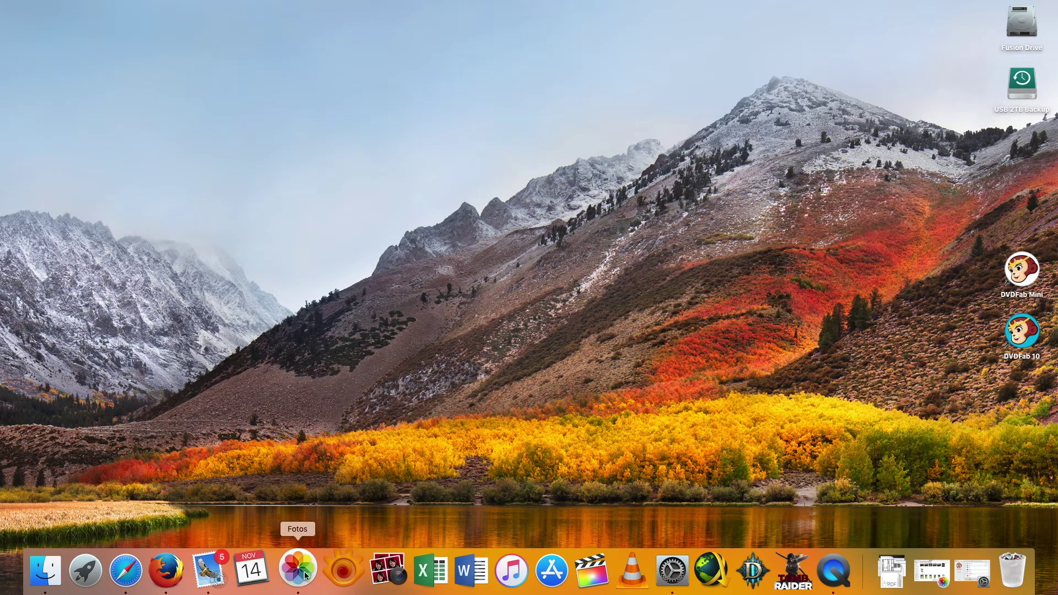
click(297, 547)
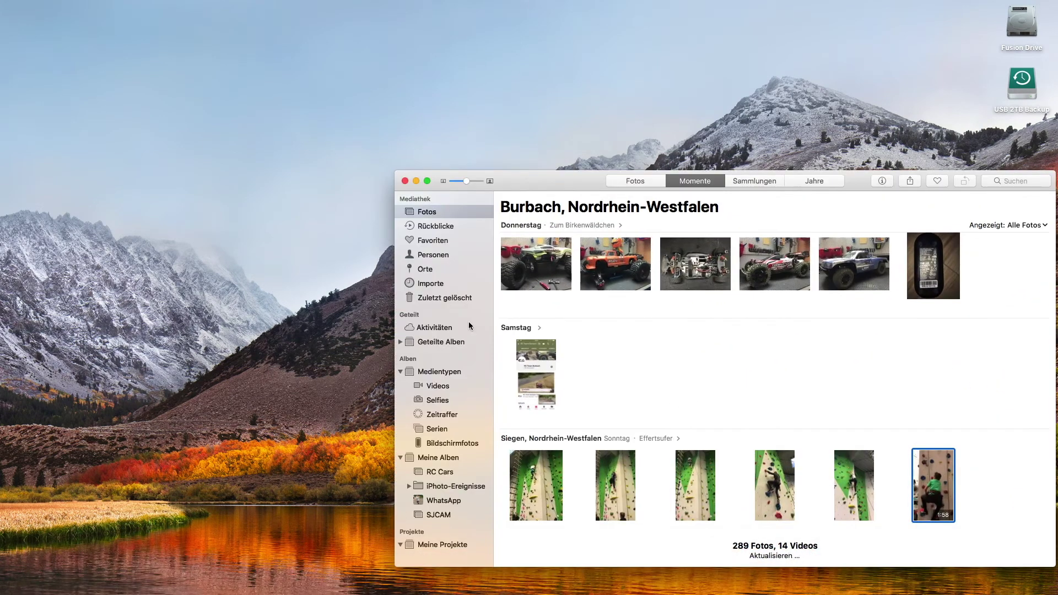
drag(530, 182, 380, 94)
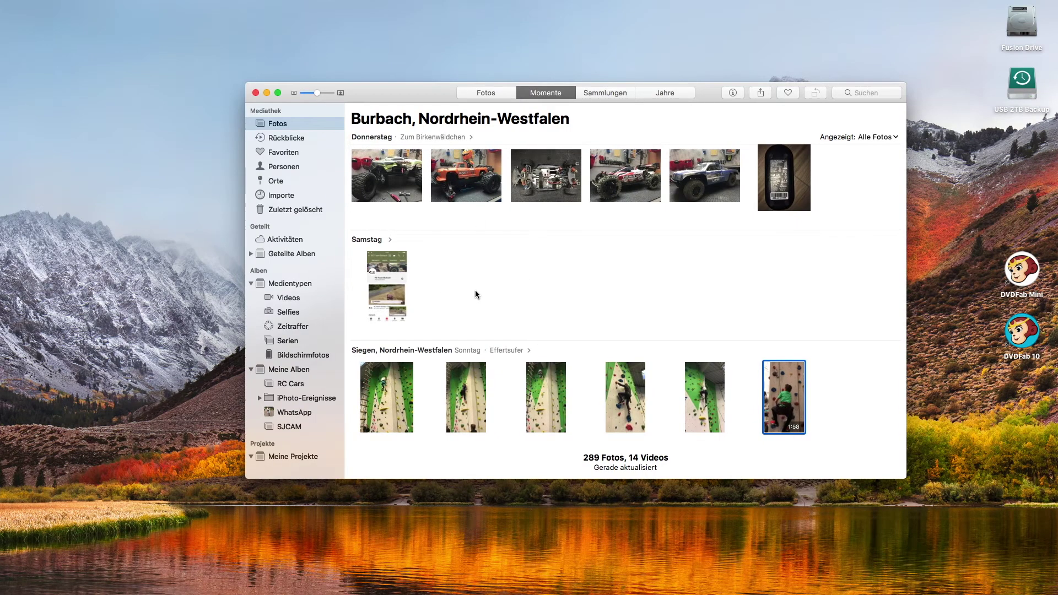
View the newest photo at the end of the Fotos library in full screen and return to the moments overview
scroll(476, 290, up, 3)
scroll(475, 290, down, 3)
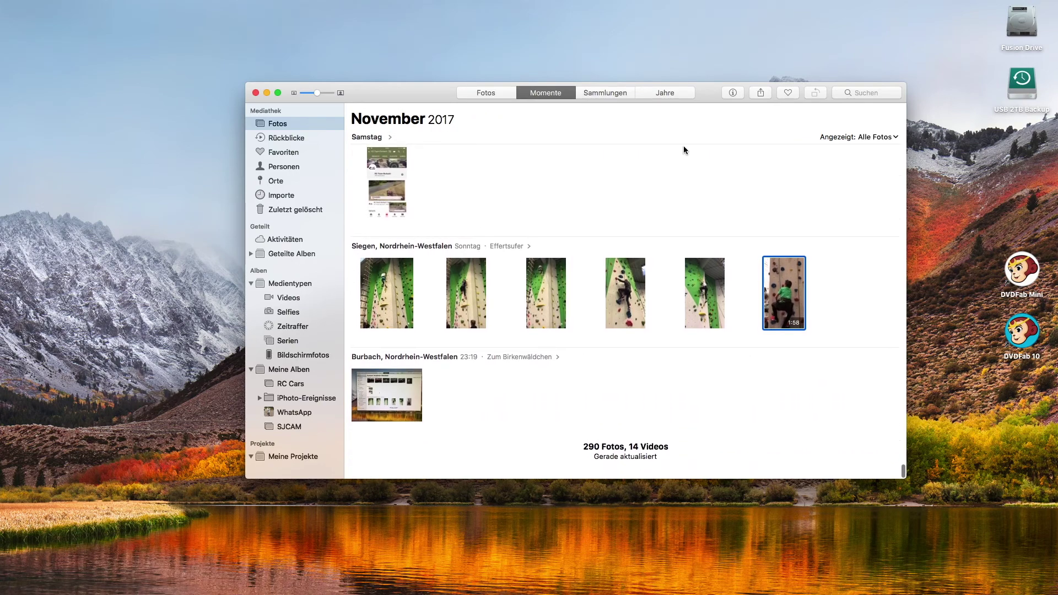
double_click(395, 398)
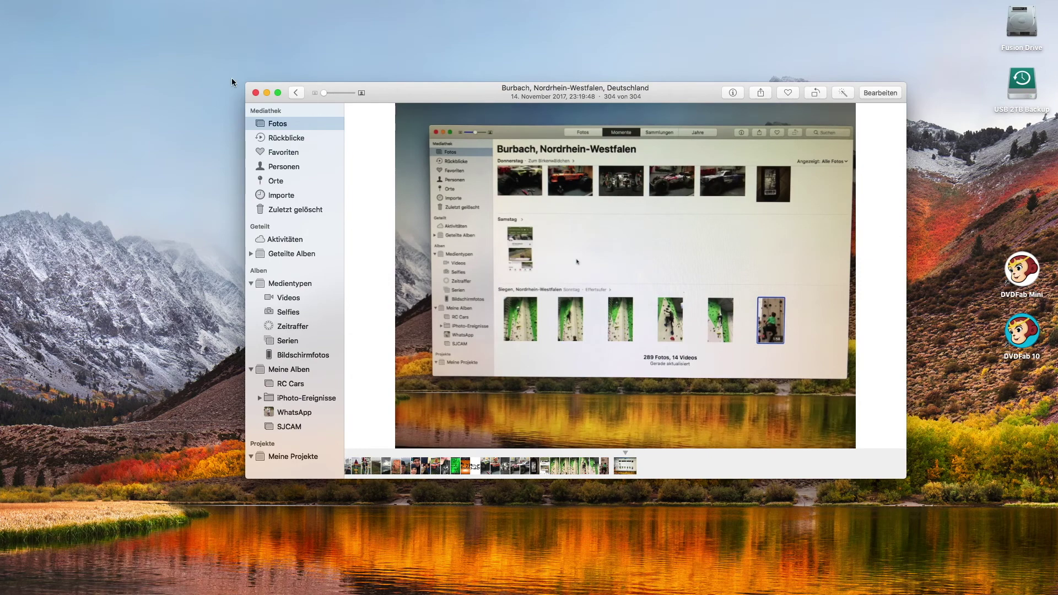
click(278, 92)
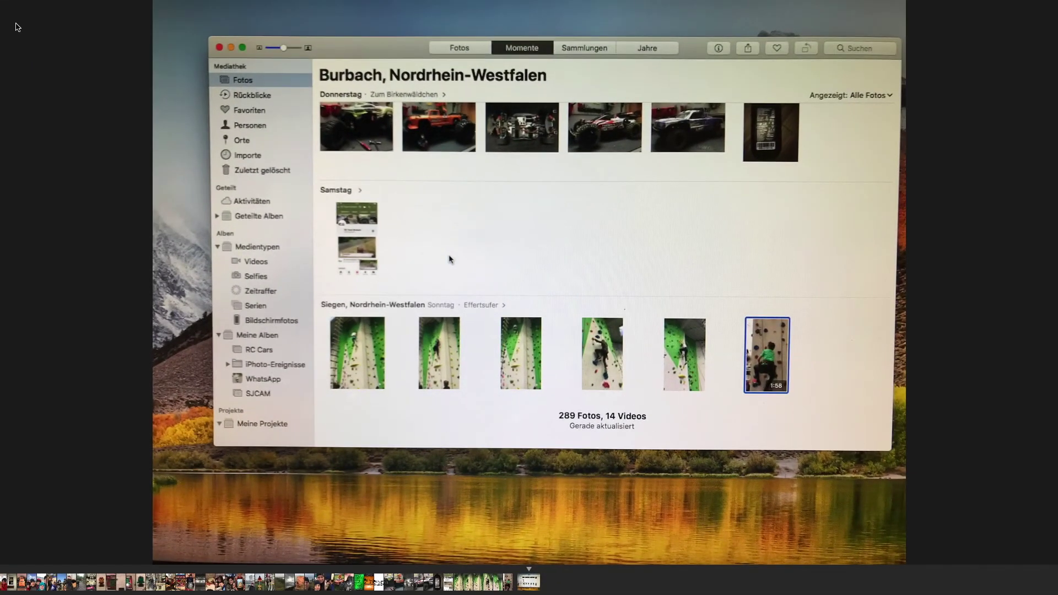
key(Escape)
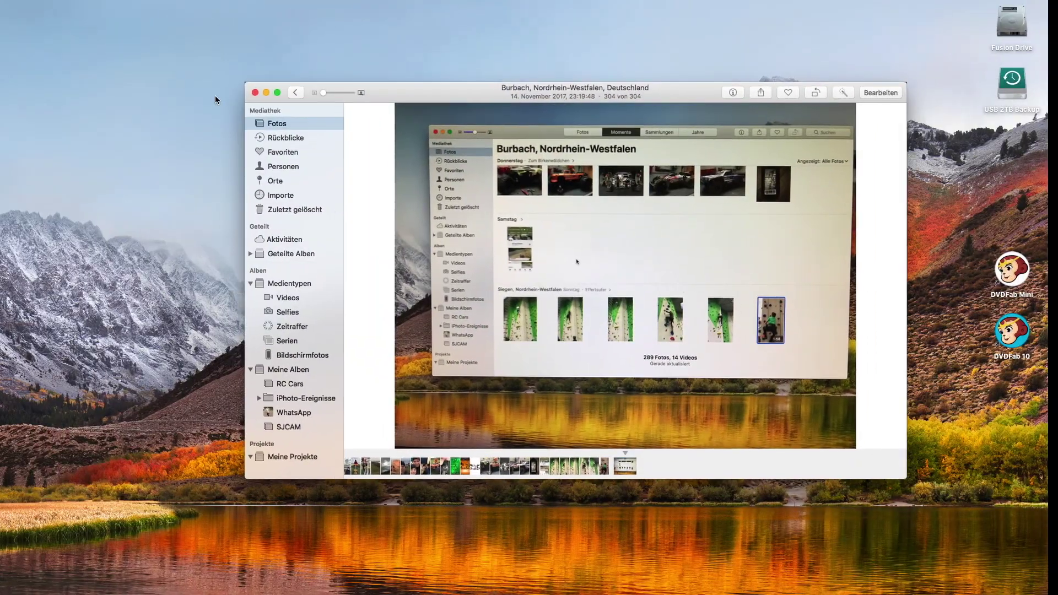
click(282, 127)
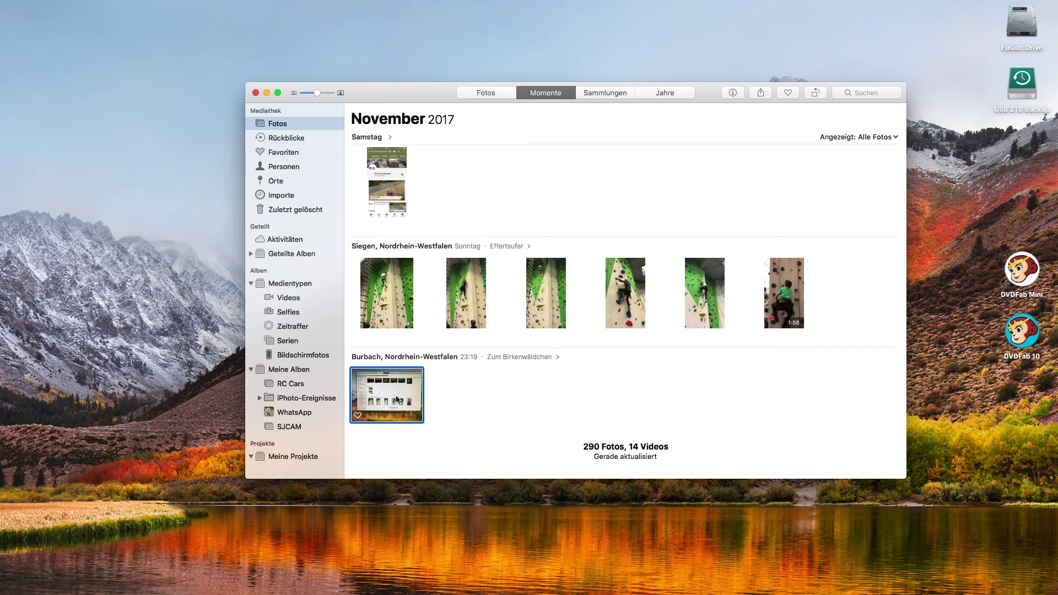
Delete the last photo of the Thursday moment in Burbach, showing a black object with a label, from all devices
scroll(463, 346, up, 5)
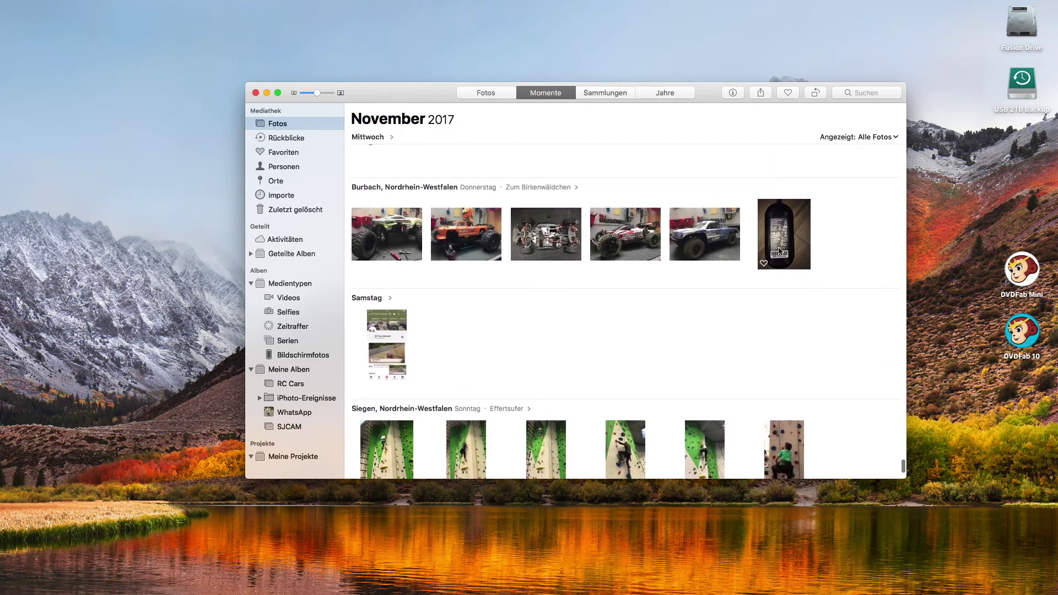
click(779, 251)
right_click(779, 251)
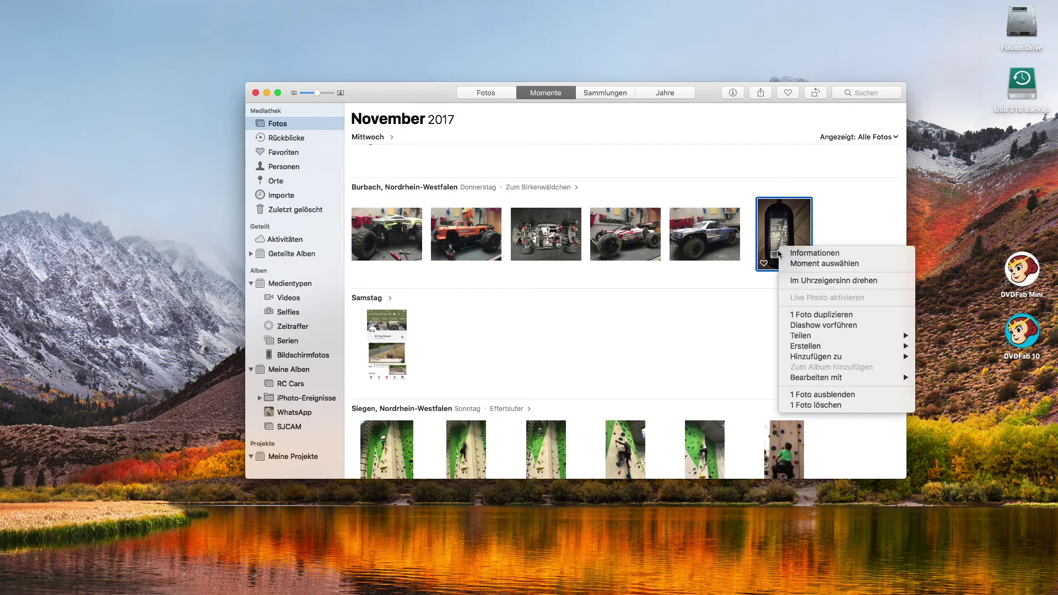
click(837, 406)
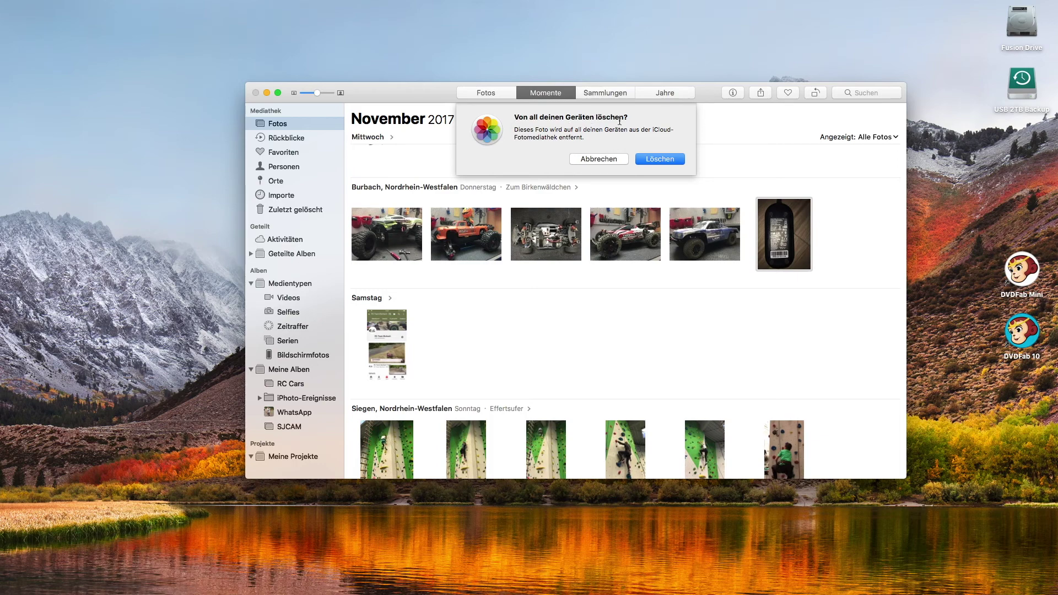
click(659, 160)
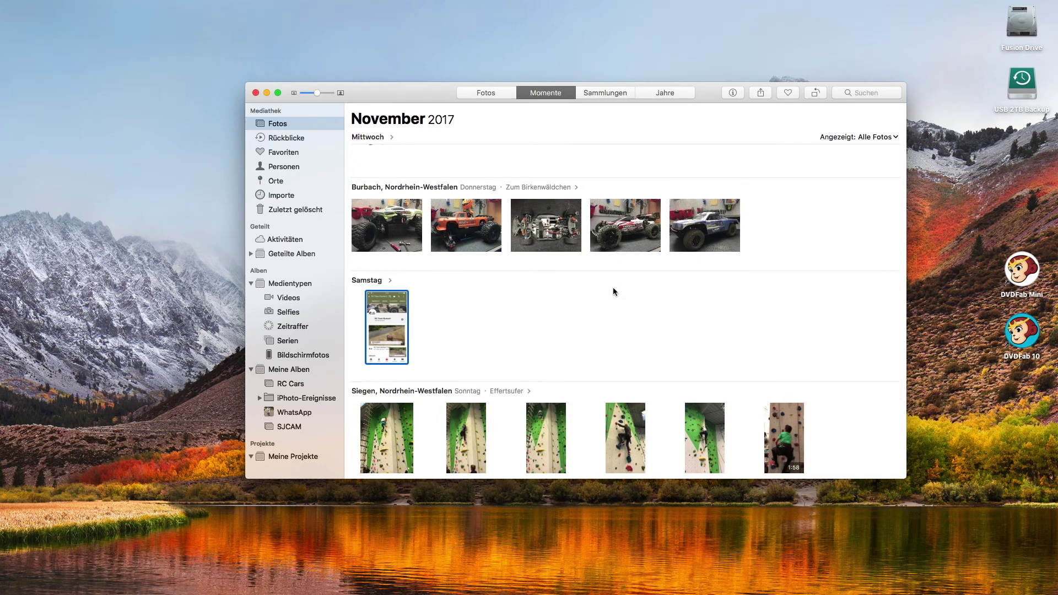
Look through the neighbouring moments in the library and return to the most recent photos
scroll(613, 301, down, 5)
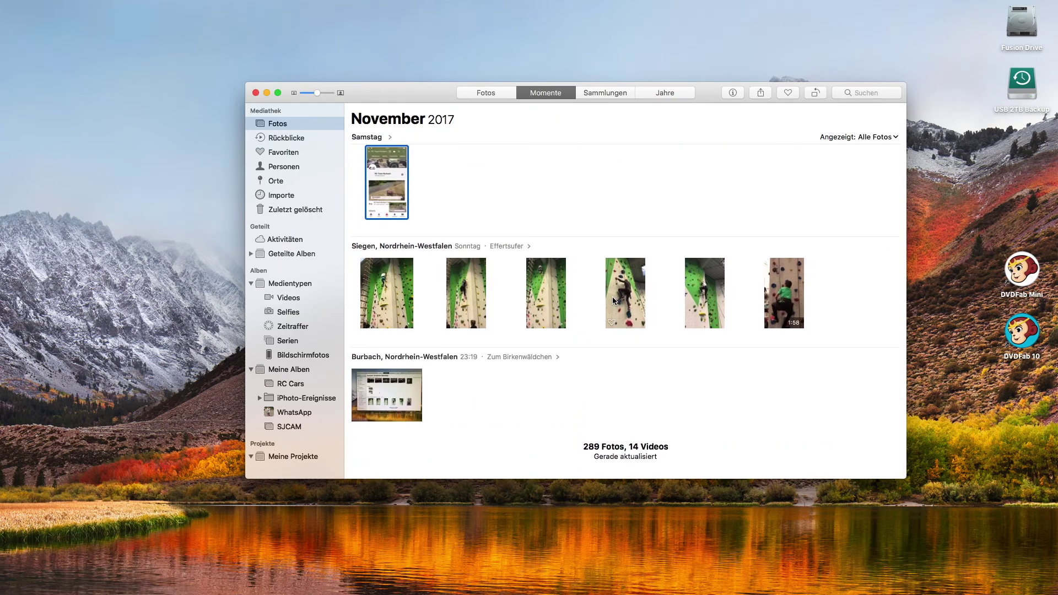
scroll(613, 300, up, 10)
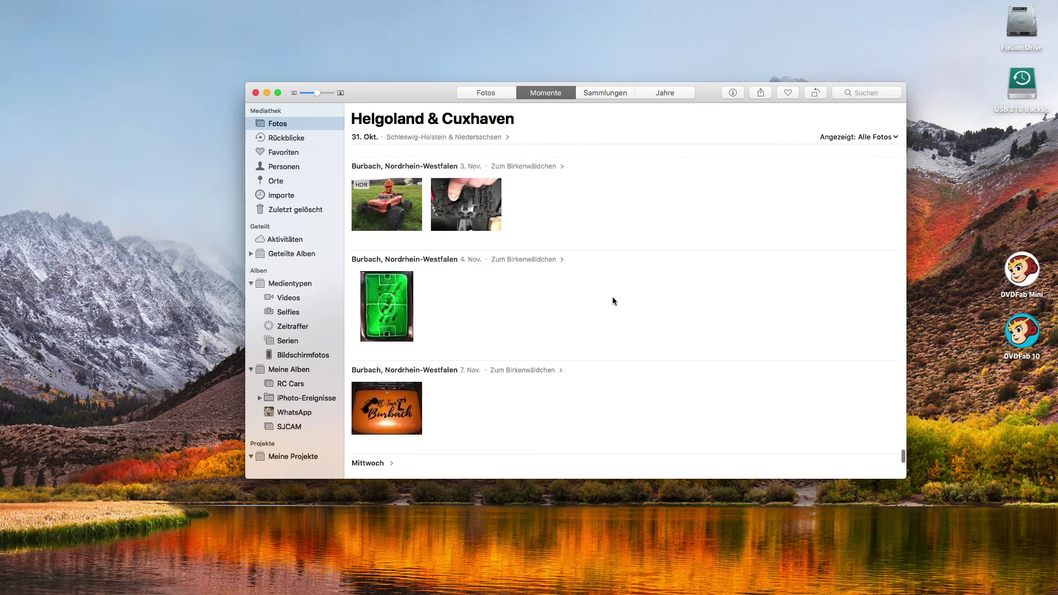
scroll(613, 301, down, 10)
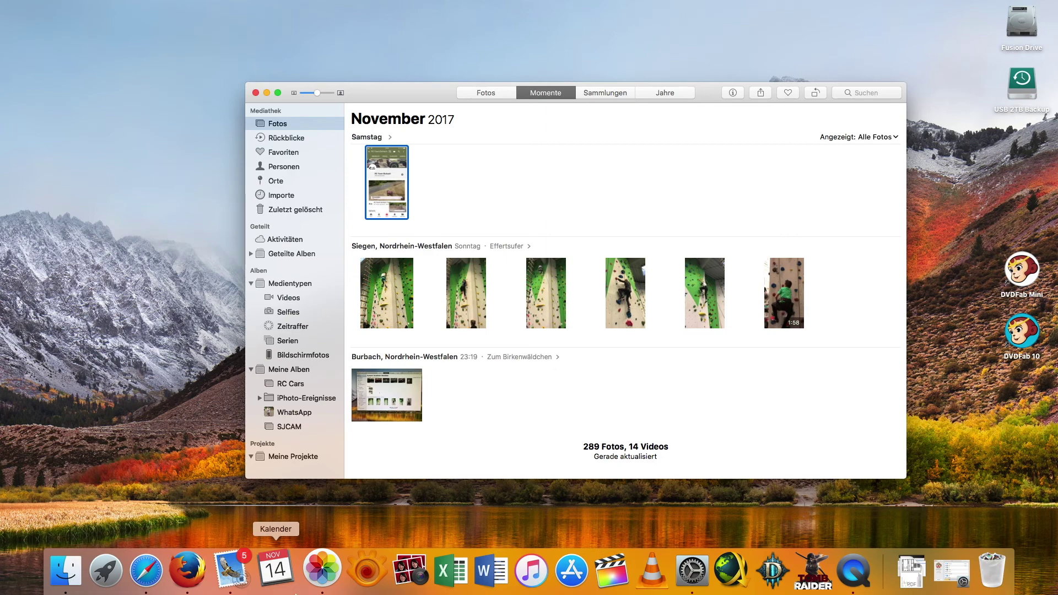
Switch to Safari and read the iCloud page's sections on Fotomediathek, iCloud Drive with the Dateien app, and Backup und Wiederherstellung
click(154, 568)
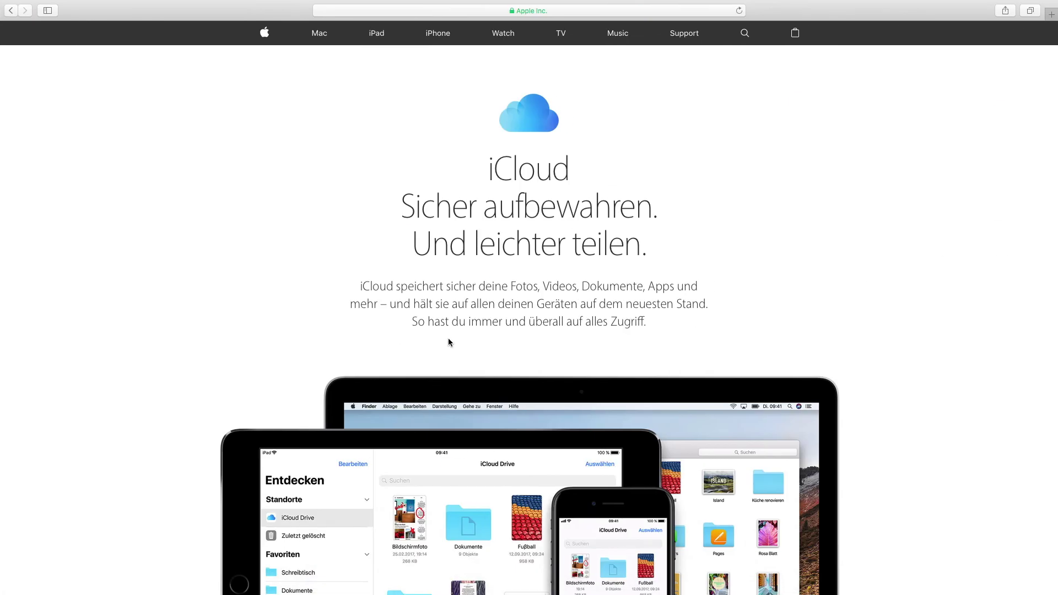
scroll(448, 338, down, 4)
scroll(449, 342, down, 10)
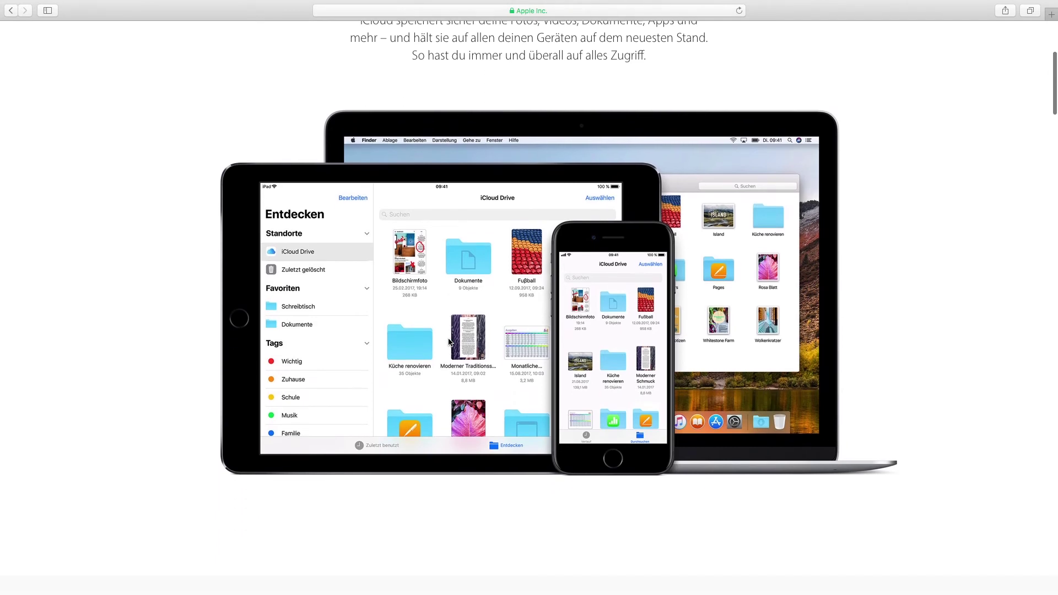
scroll(449, 342, down, 9)
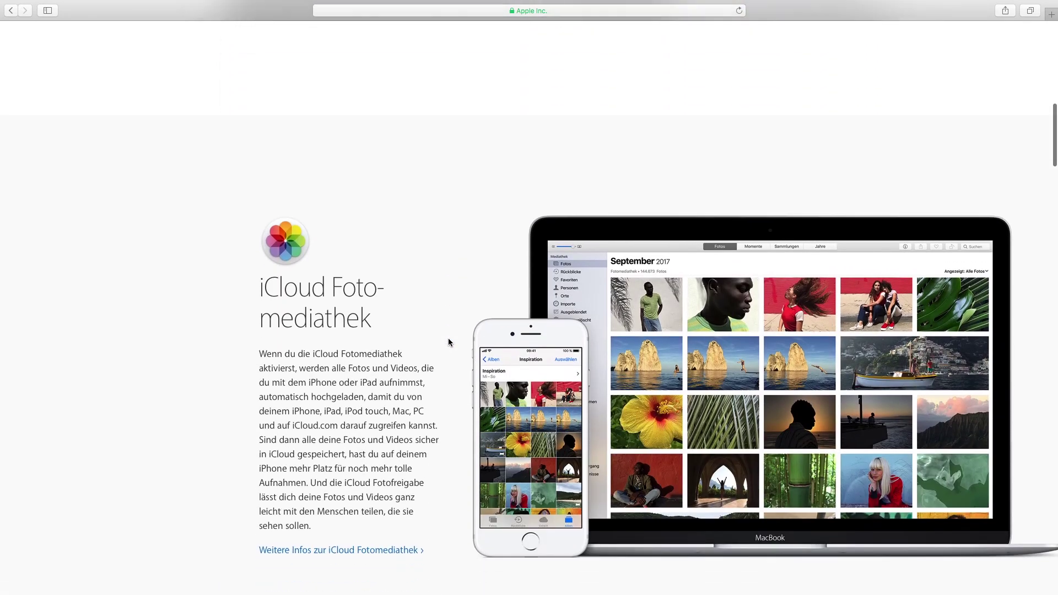
scroll(449, 342, down, 9)
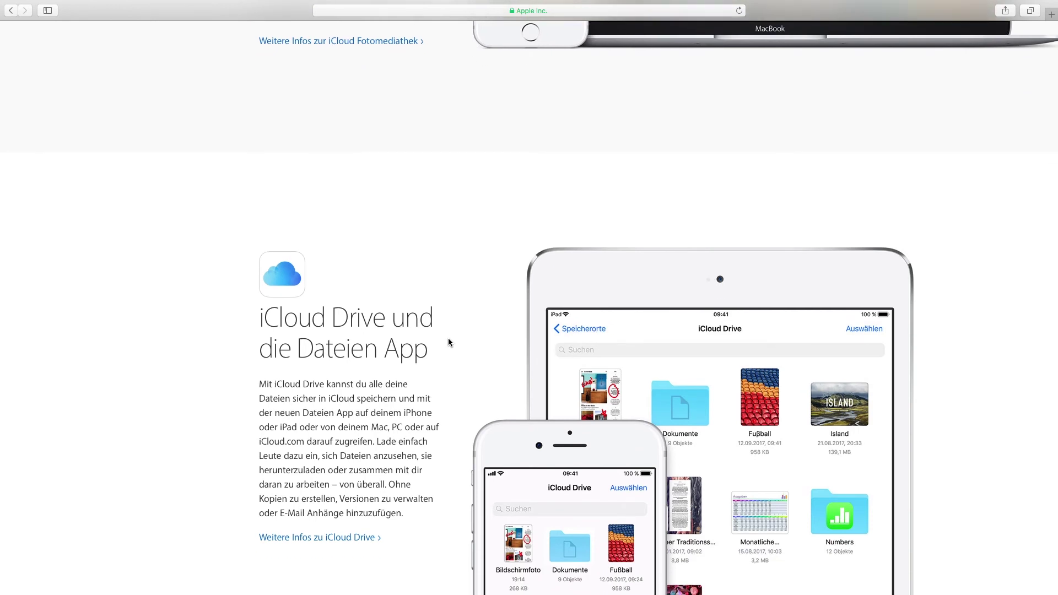
scroll(448, 342, down, 3)
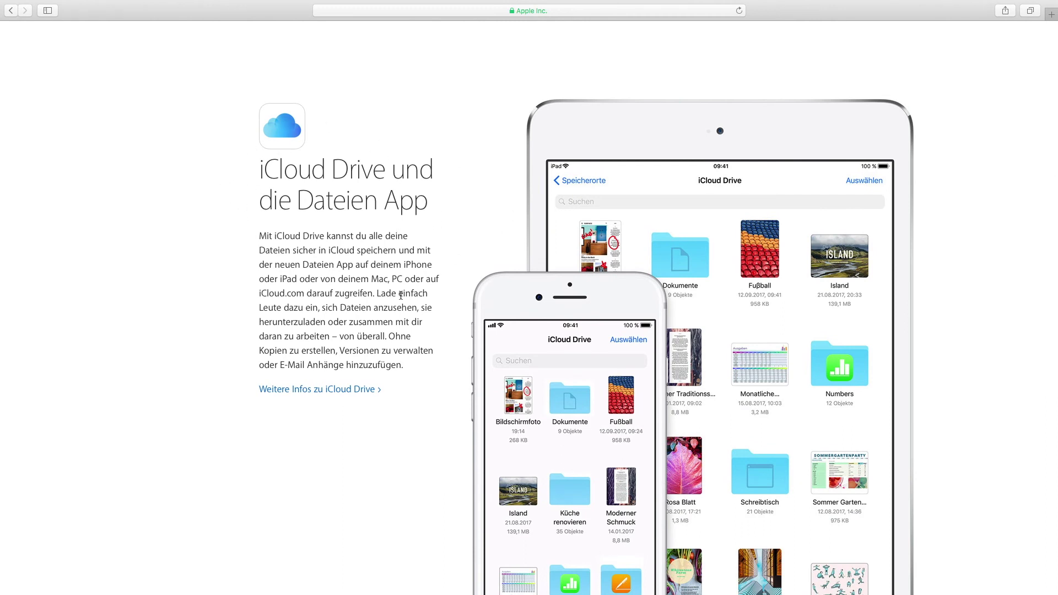
scroll(401, 295, down, 4)
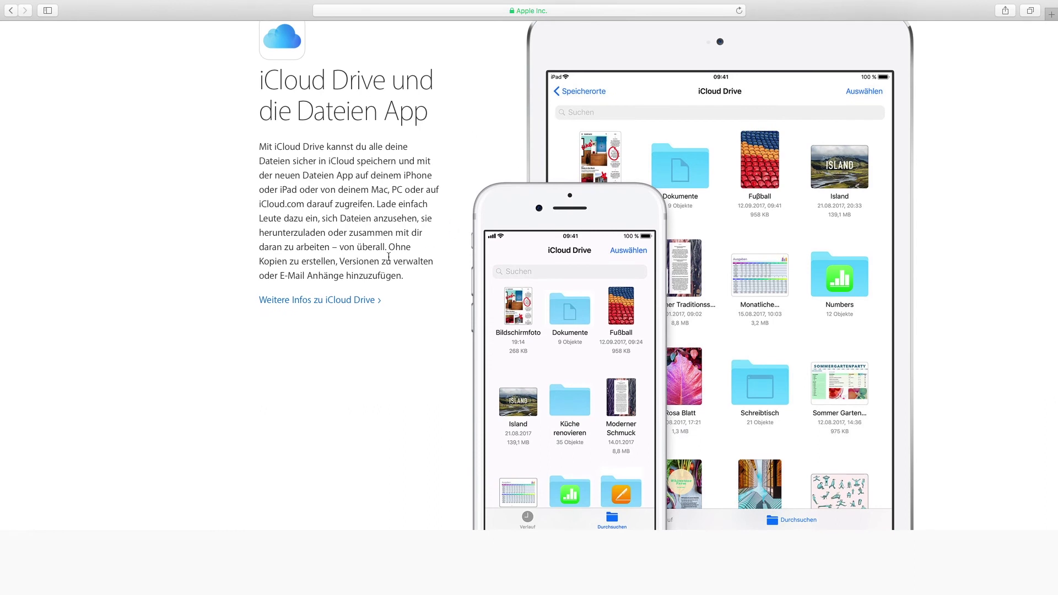
scroll(388, 257, down, 9)
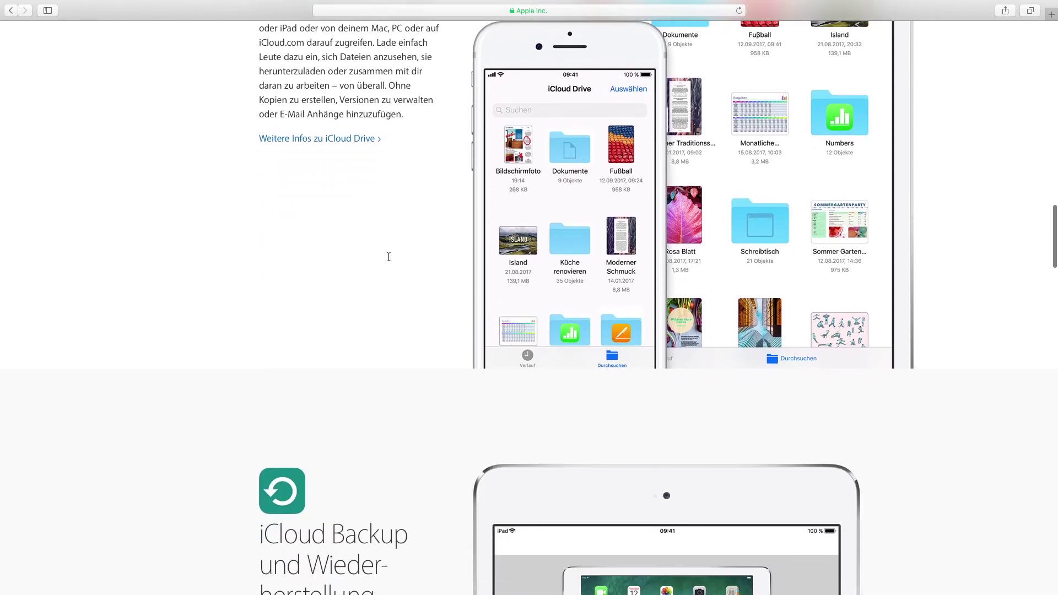
scroll(389, 261, down, 15)
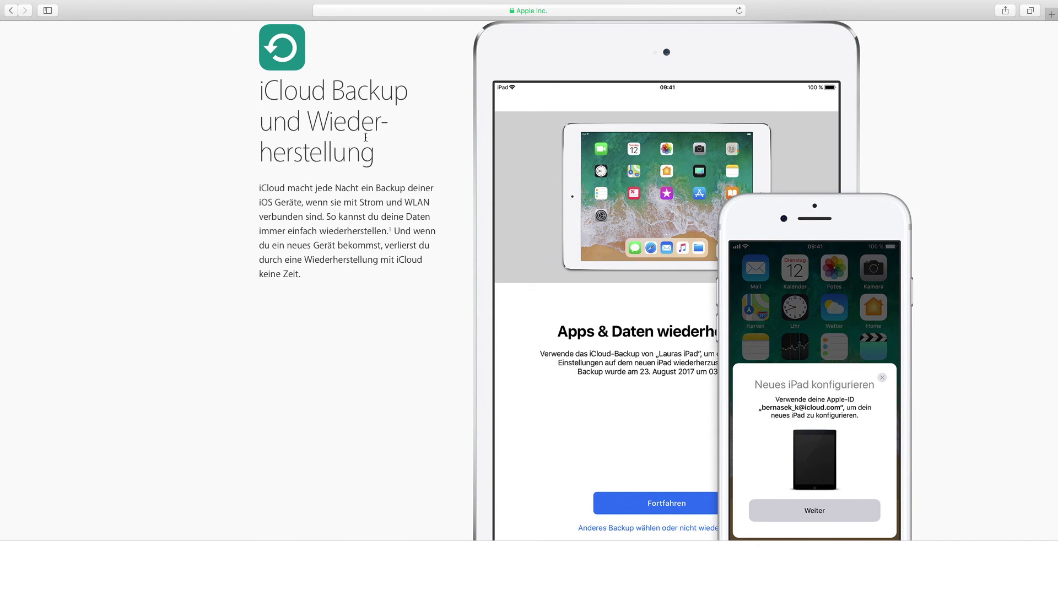
scroll(366, 137, up, 3)
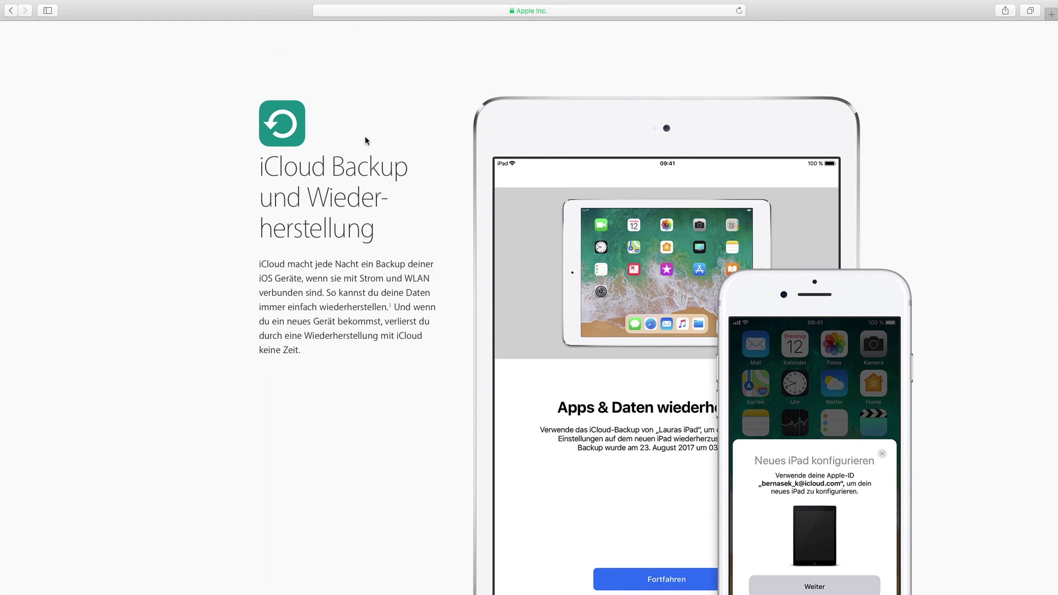